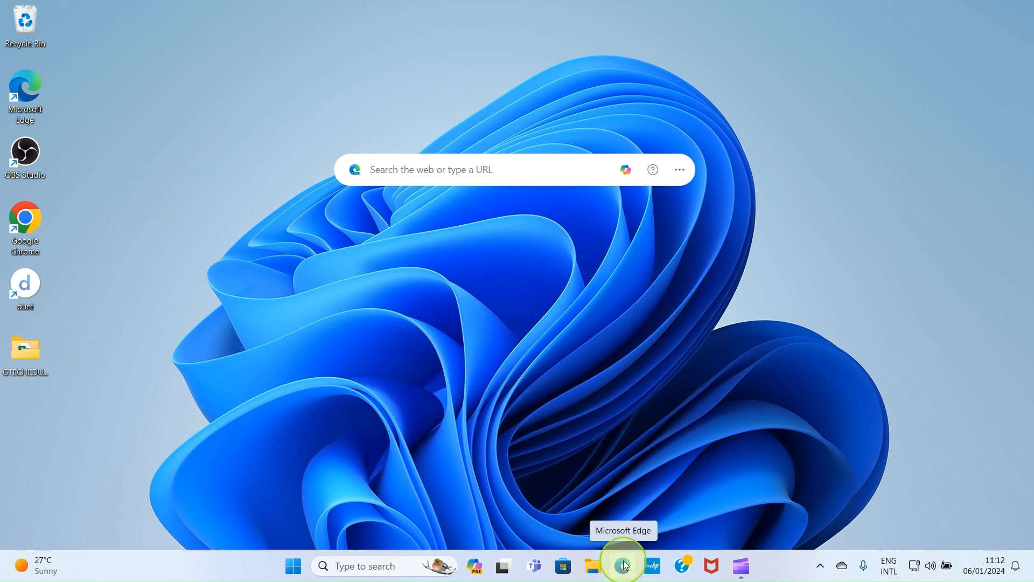
Step: Launch Microsoft Edge and load workspace.google.com
left_click(624, 566)
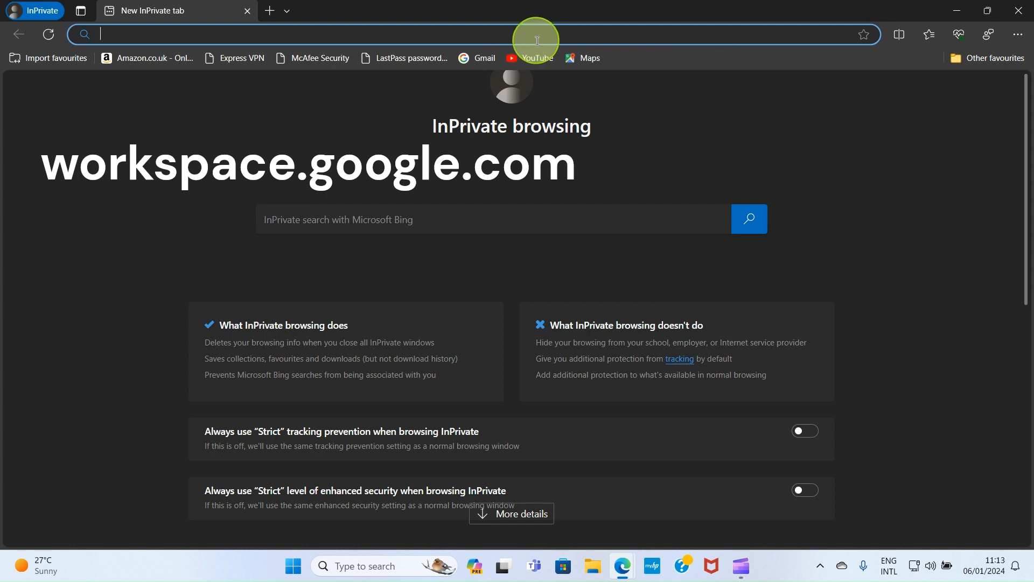
type("workspace.google")
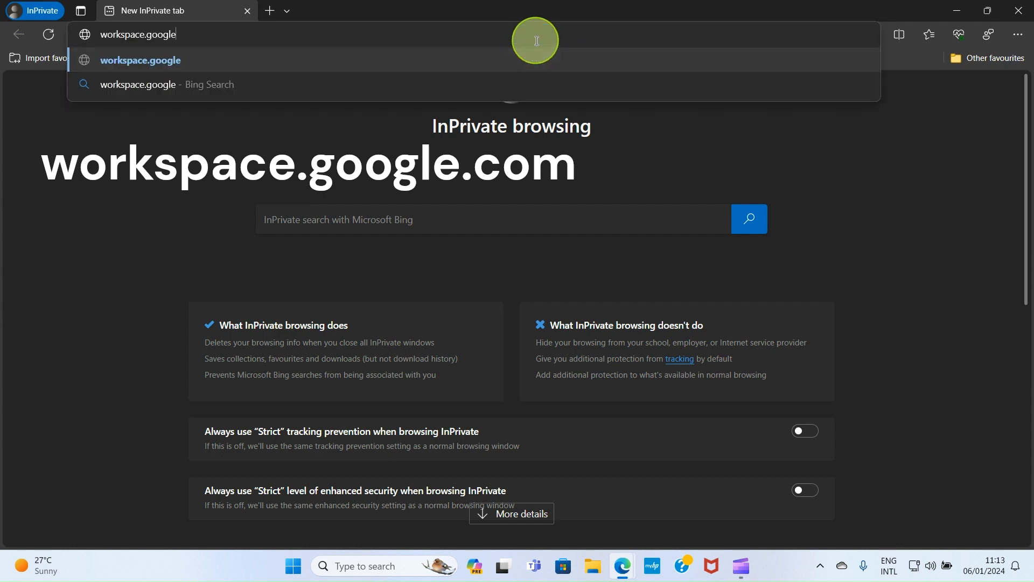
type(".com")
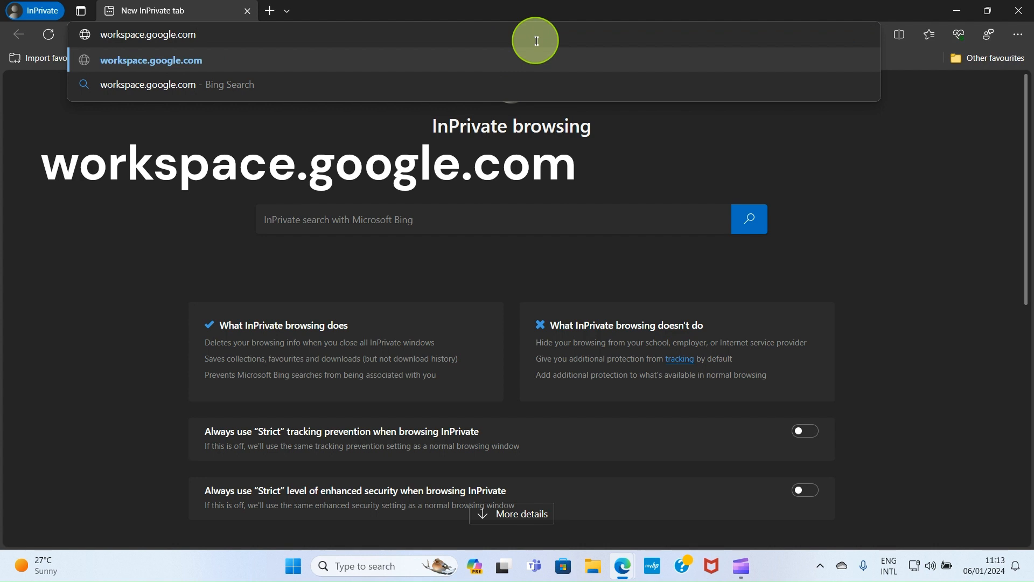
key("Return")
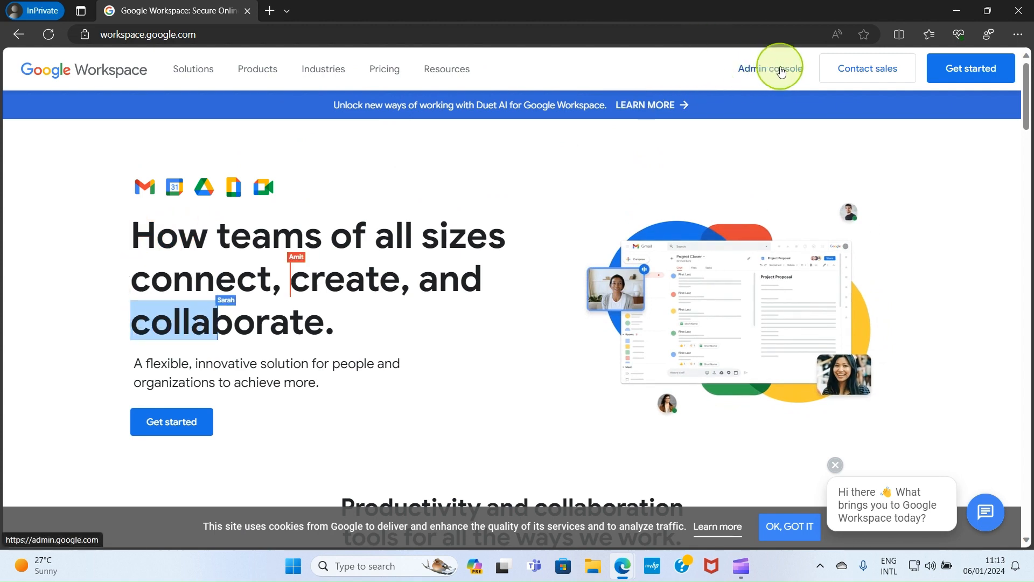
Step: Sign in to the Admin console with the administrator email and password
left_click(782, 71)
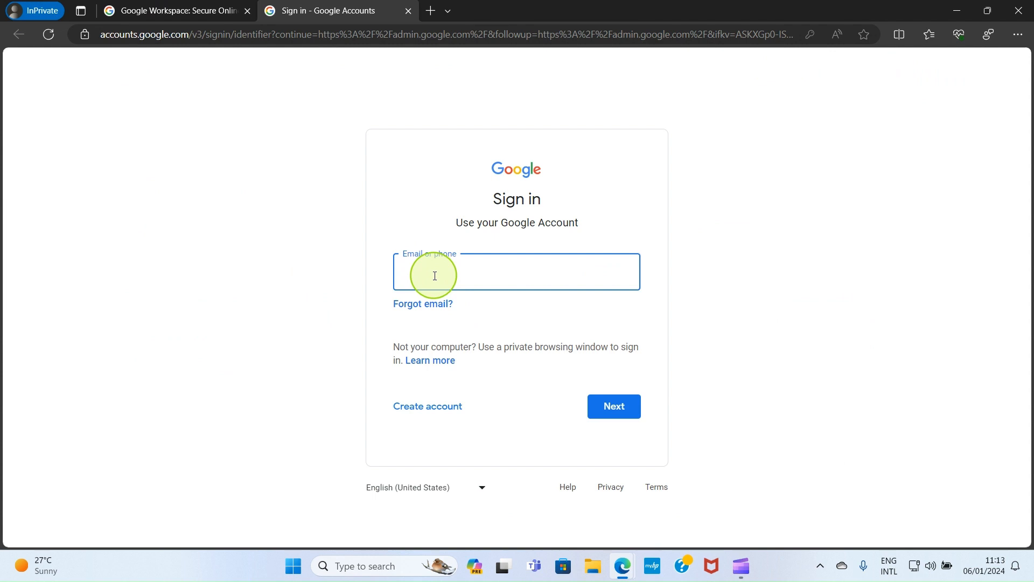
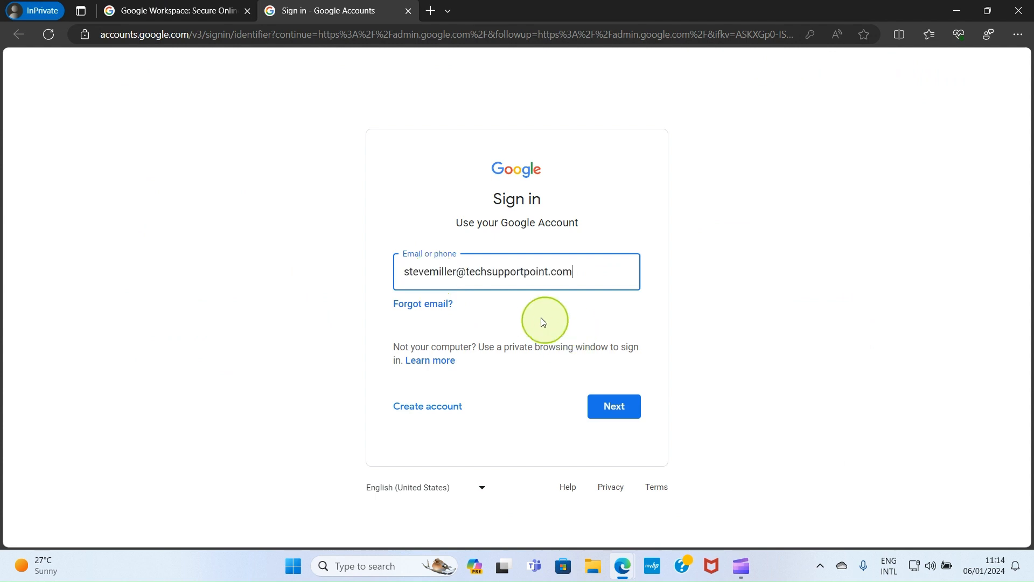
left_click(631, 416)
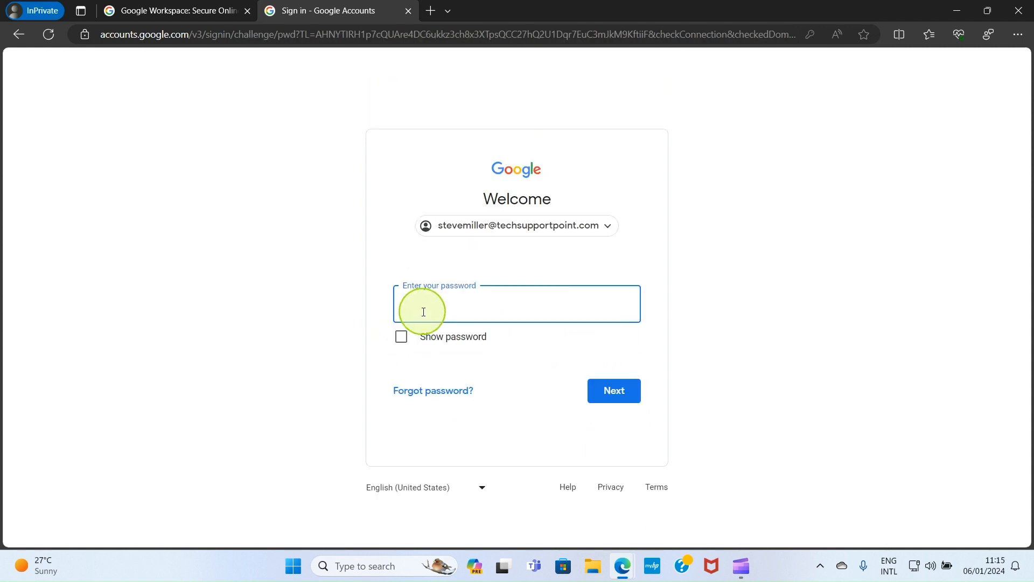
type("****************")
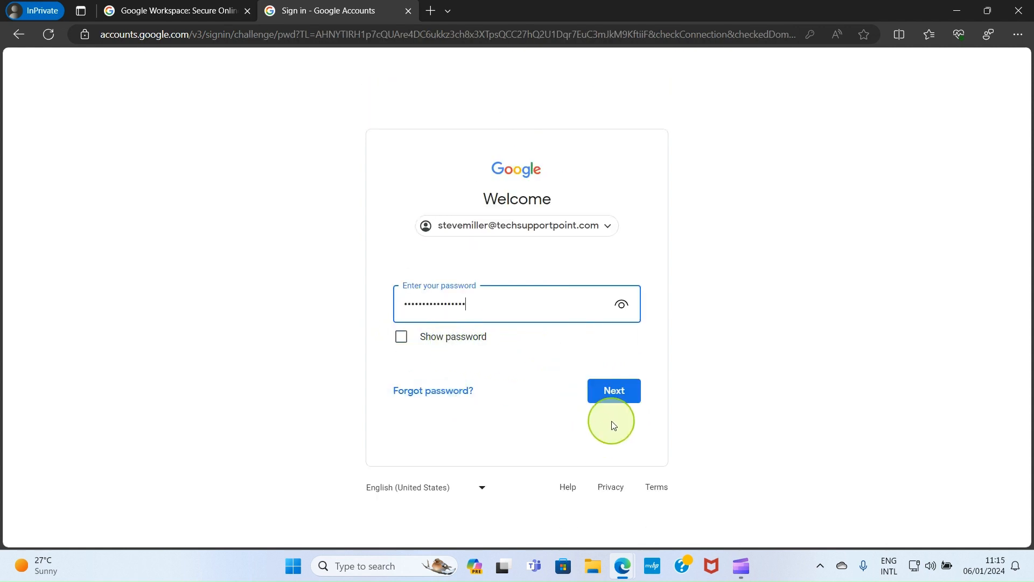
left_click(614, 392)
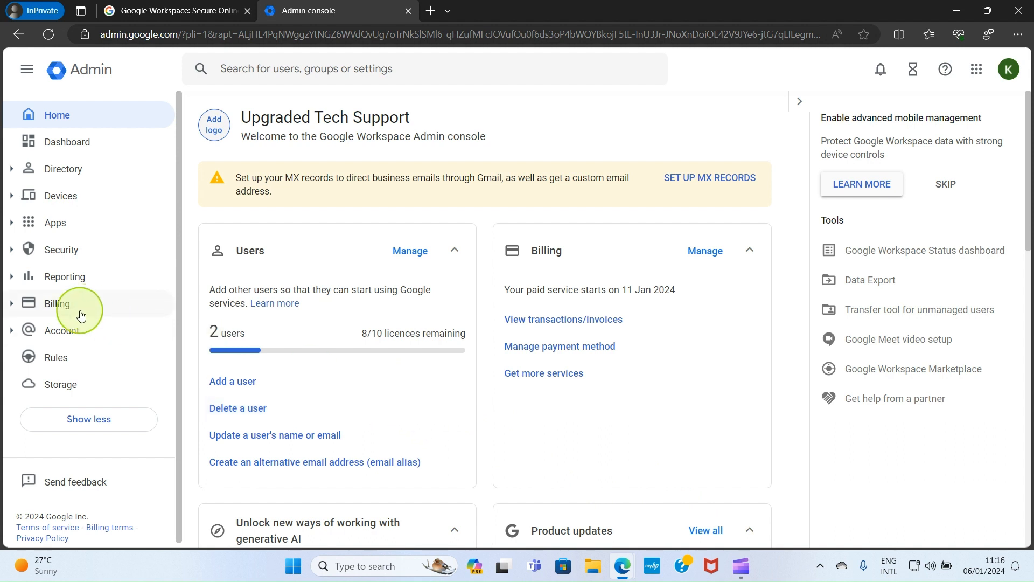
Step: Go to Billing > Subscriptions and view the Google Workspace Business Standard subscription
left_click(52, 308)
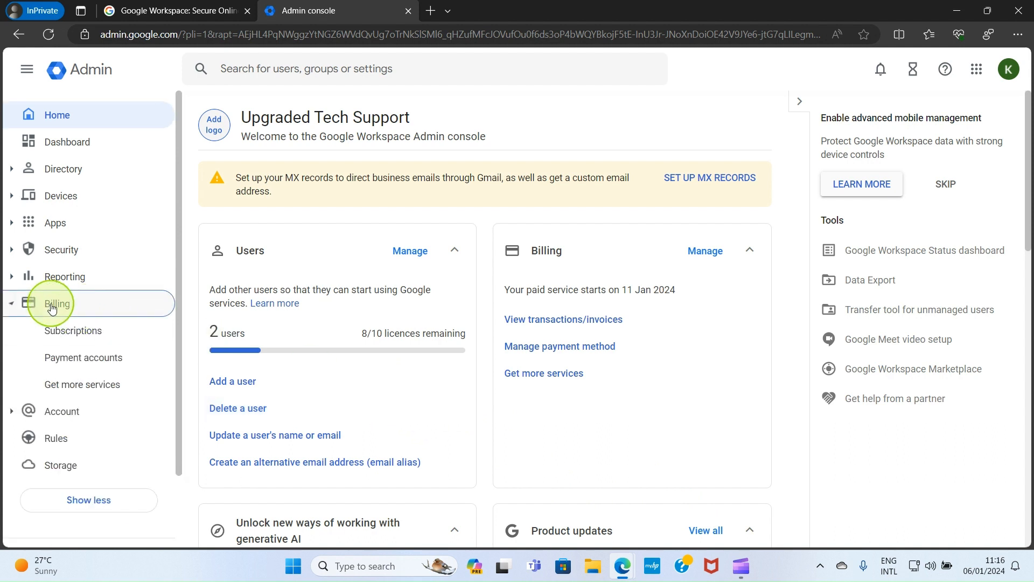
left_click(78, 333)
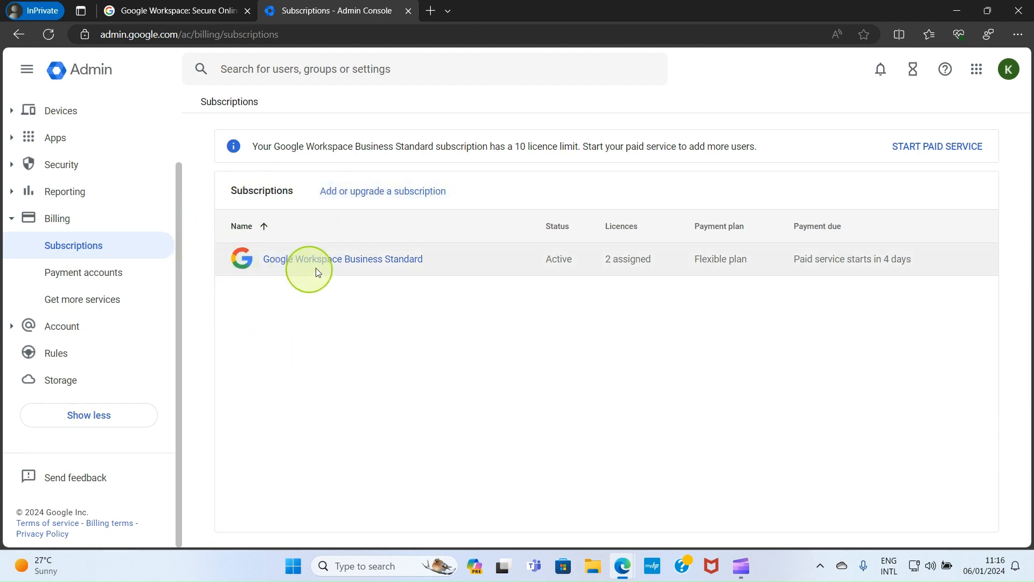
left_click(328, 260)
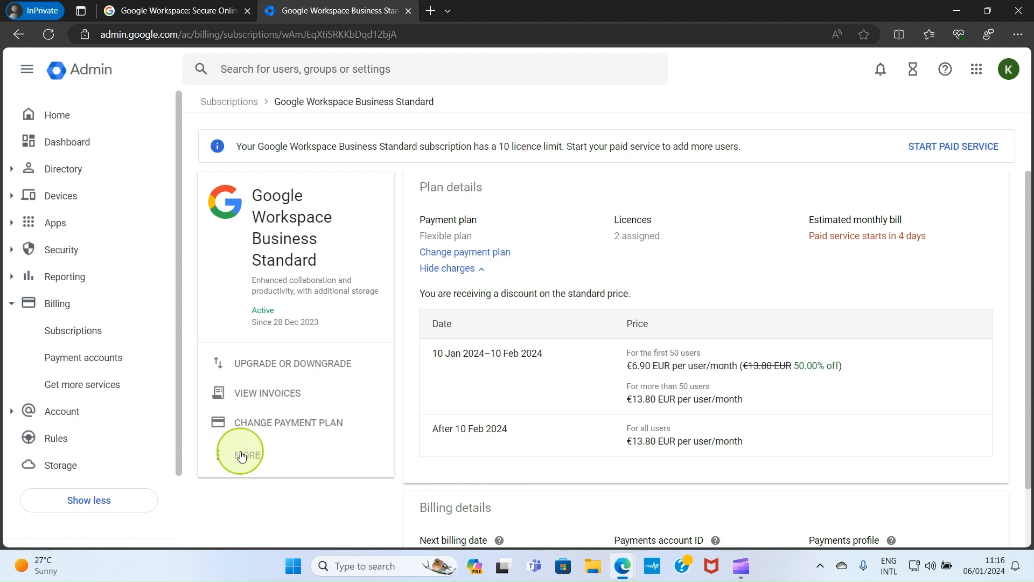
Step: Choose Cancel Subscription from the More actions menu
left_click(241, 456)
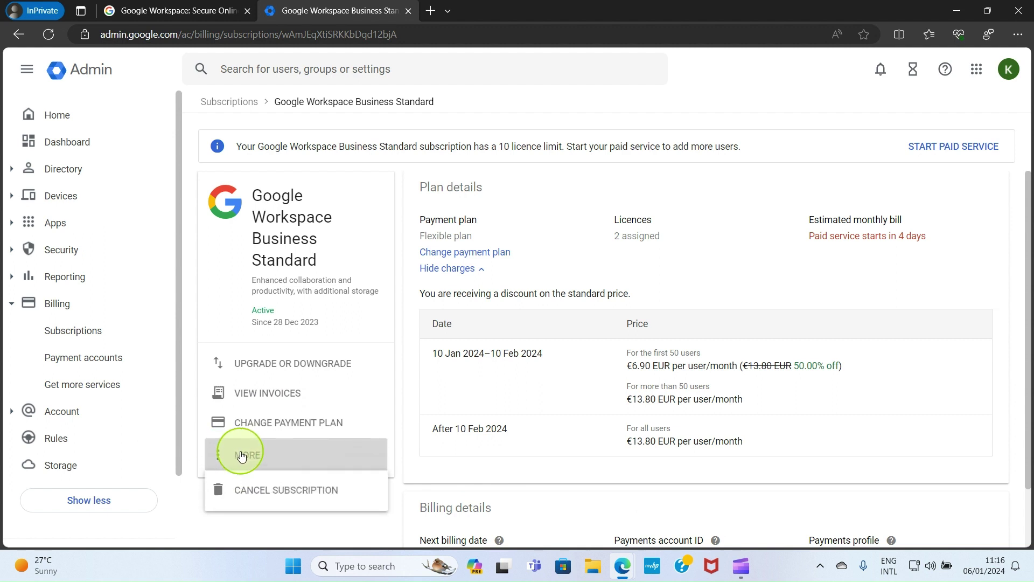
left_click(292, 492)
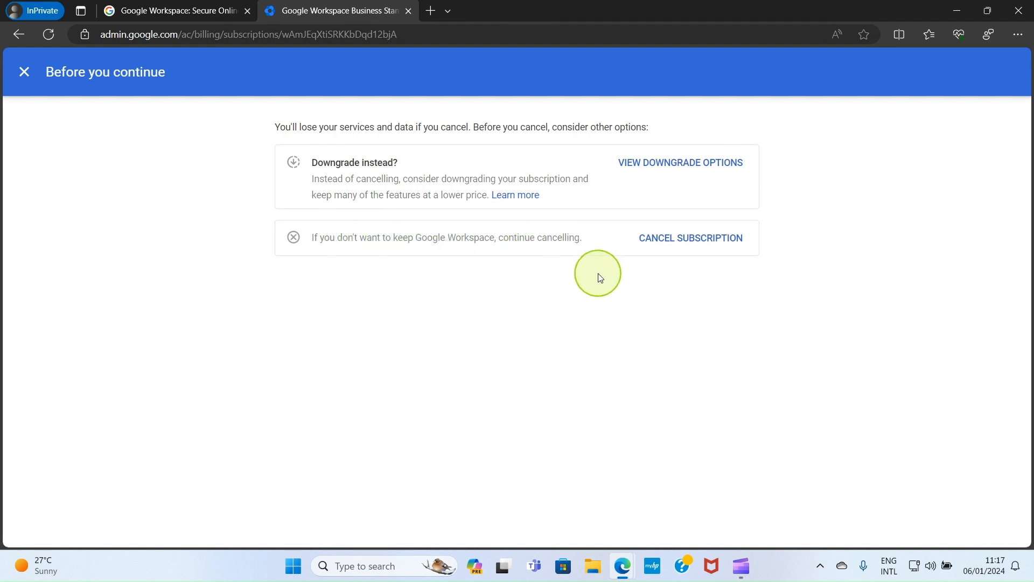
Step: Decline the downgrade, select Too expensive as the reason and continue to confirmation
left_click(676, 238)
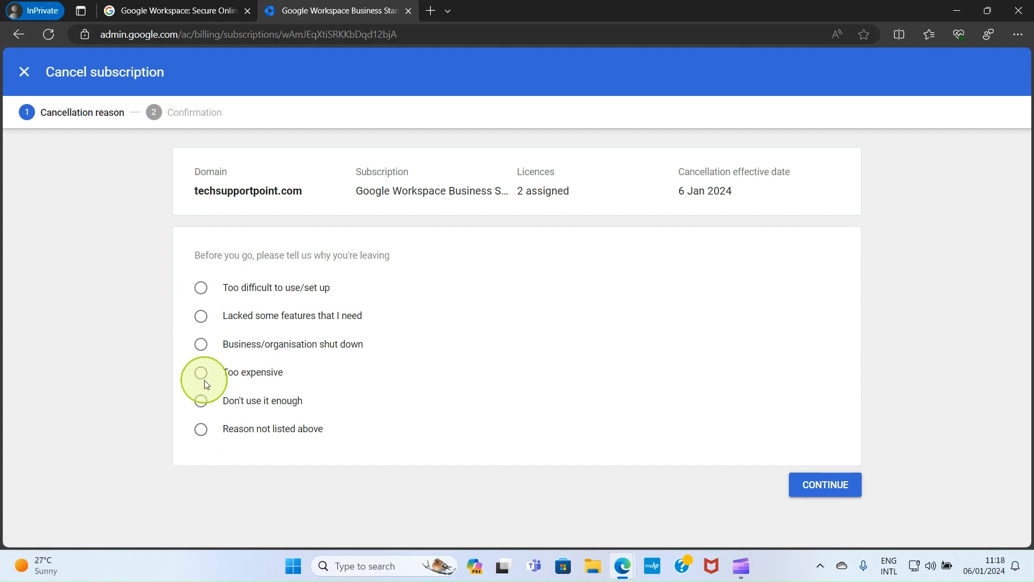
left_click(201, 372)
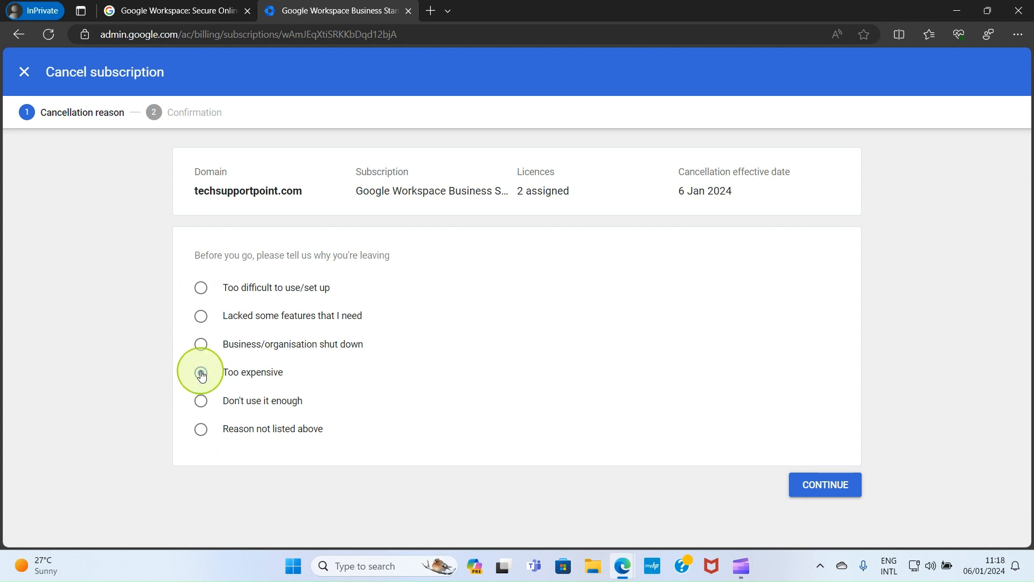
left_click(834, 485)
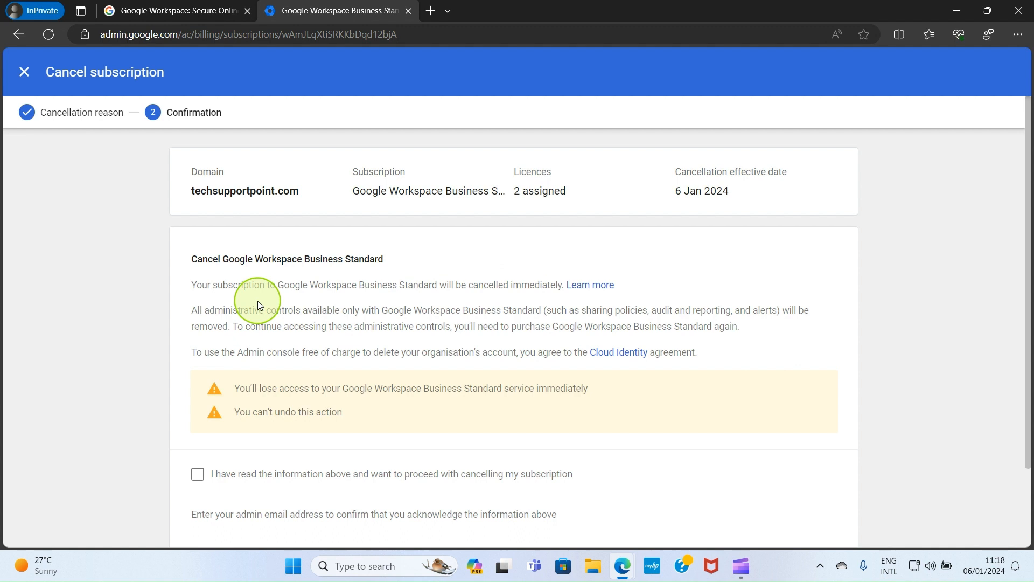
scroll(258, 300, "down", 2)
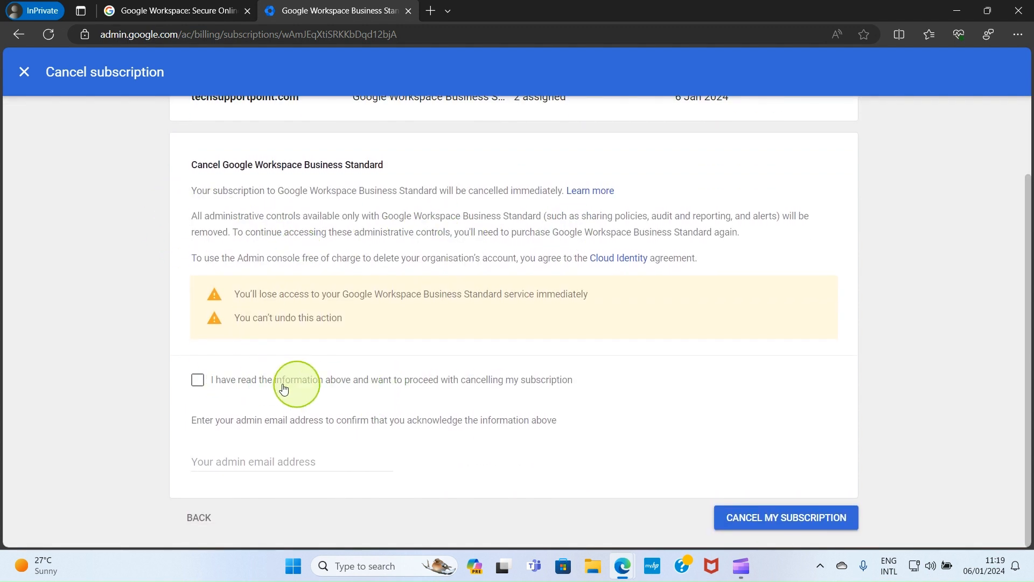
Step: Acknowledge the cancellation terms, enter the admin email and cancel the subscription
left_click(199, 380)
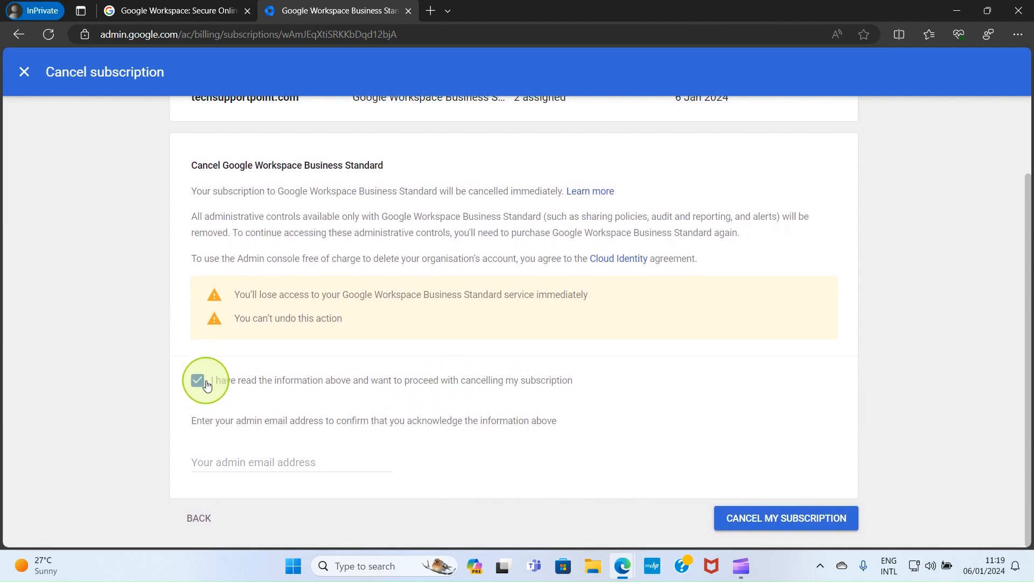
left_click(781, 518)
left_click(208, 441)
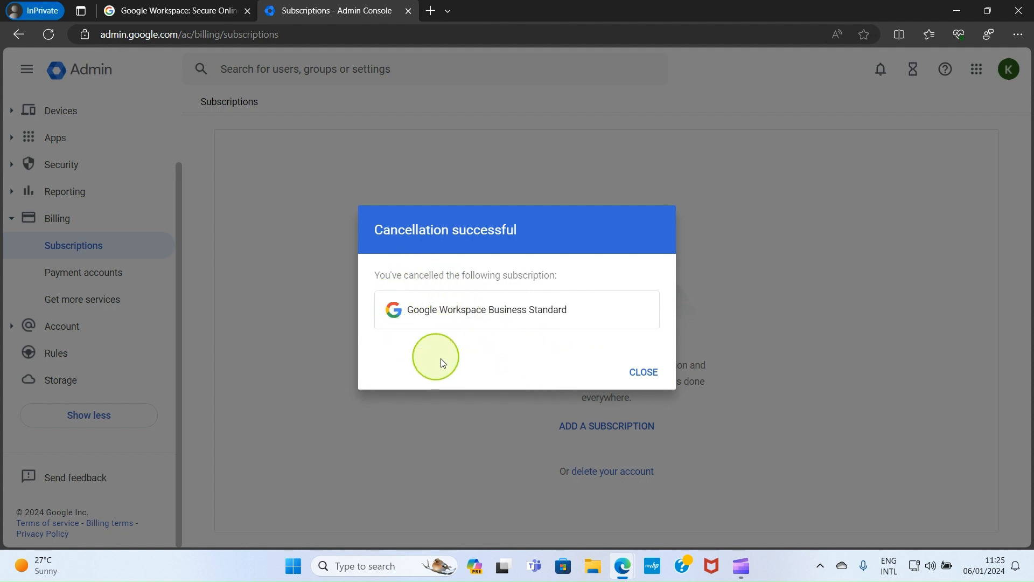
Step: Close the Cancellation successful dialog
left_click(644, 374)
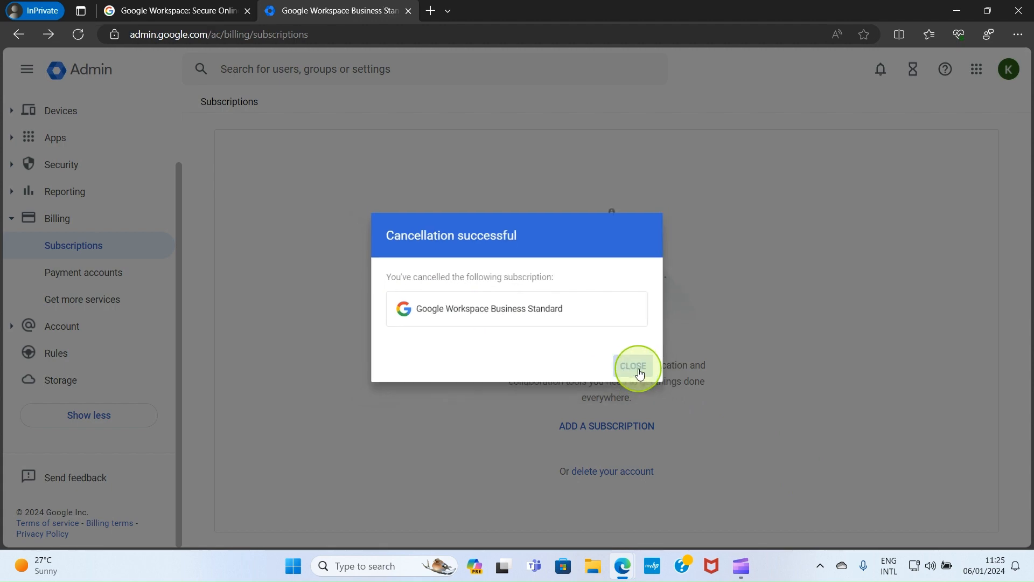